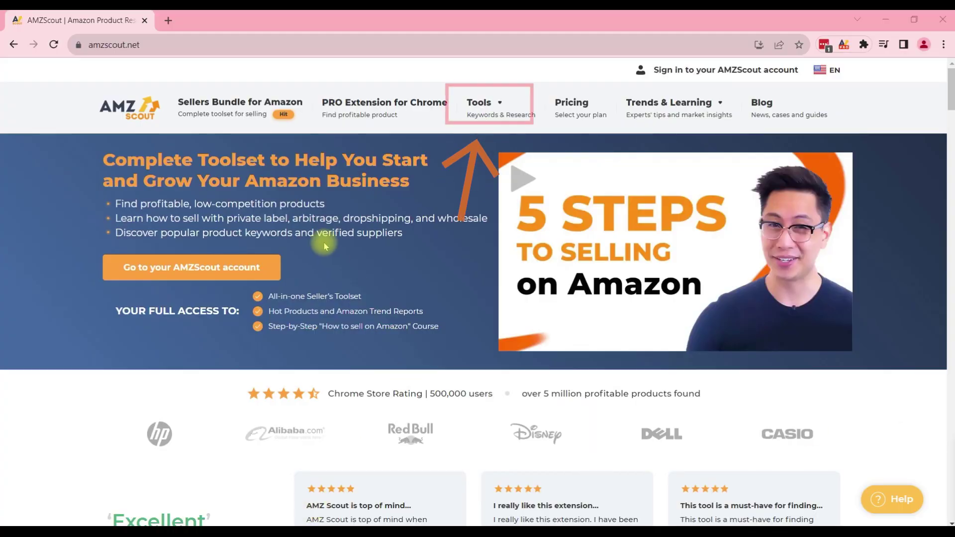
- Open the Product Database from AMZScout's research tools and bring up its category list
click(489, 112)
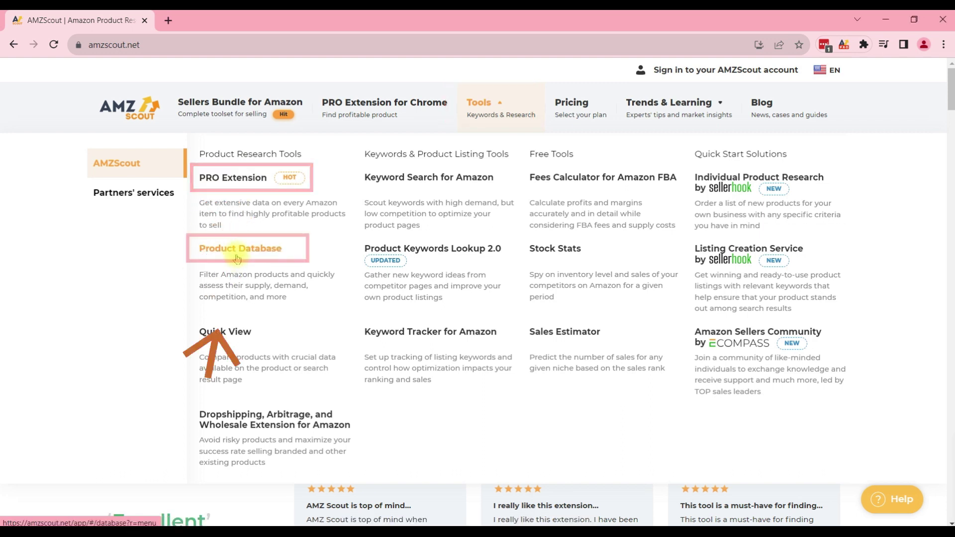
click(237, 258)
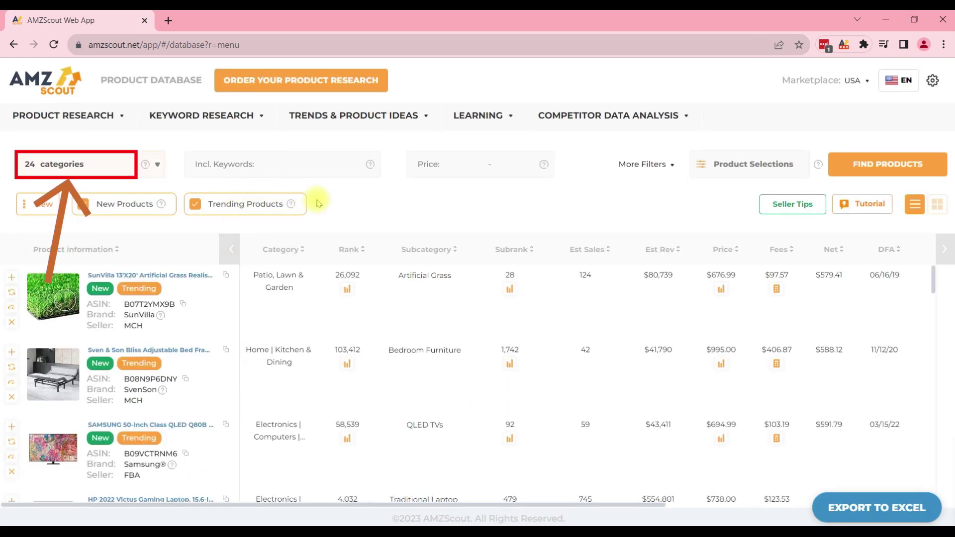
mouse_move(151, 165)
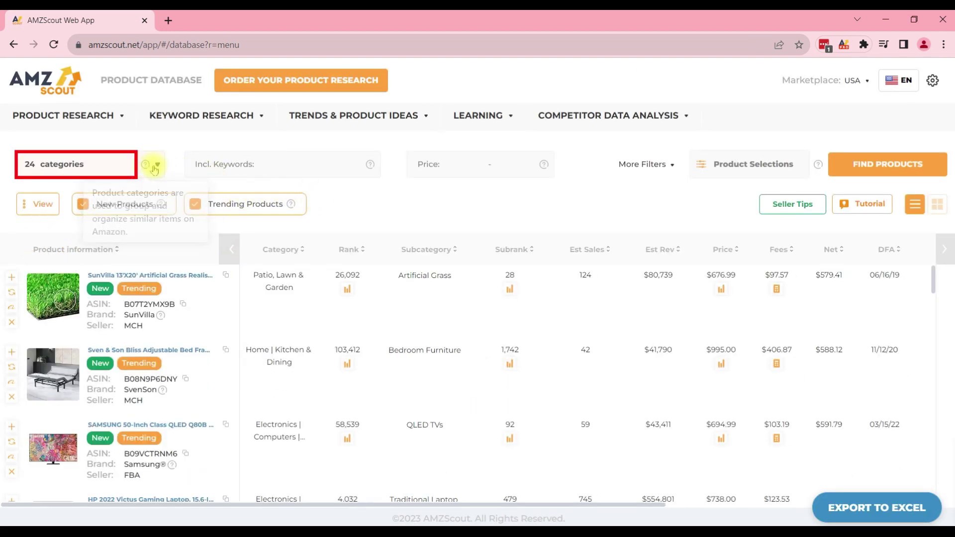
click(156, 165)
- Search Baby, Beauty, Home & Kitchen, Patio and Tools with price from 30, ≤100 reviews, ≥300 sales
click(112, 266)
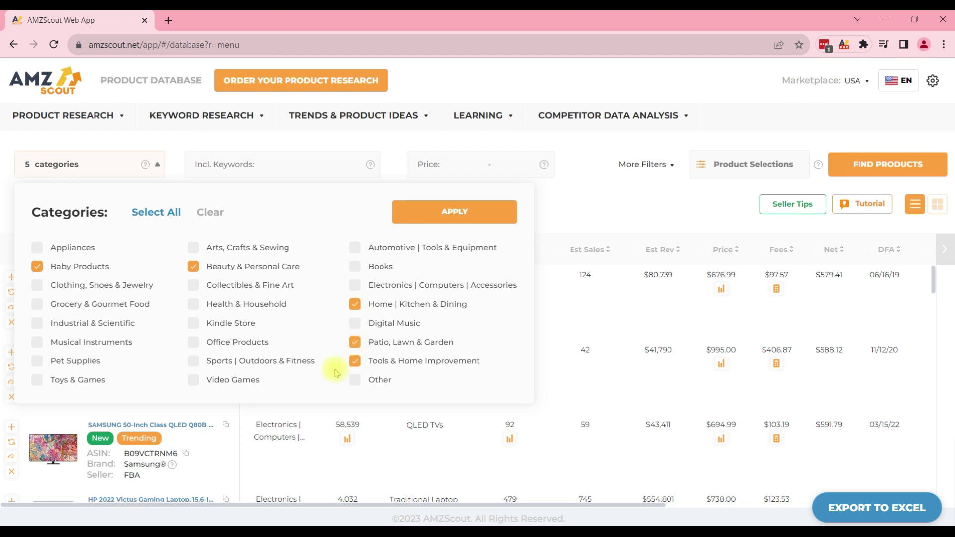
click(457, 214)
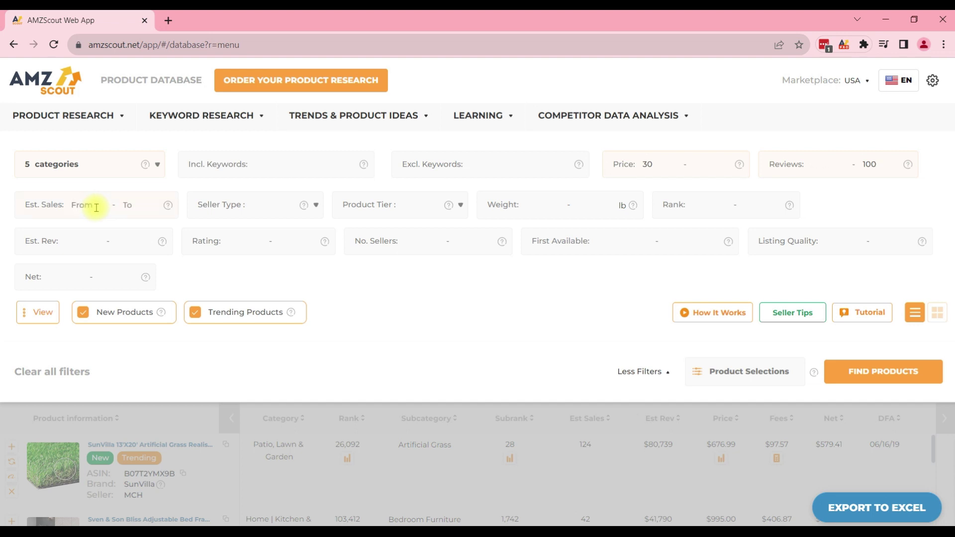
text(300)
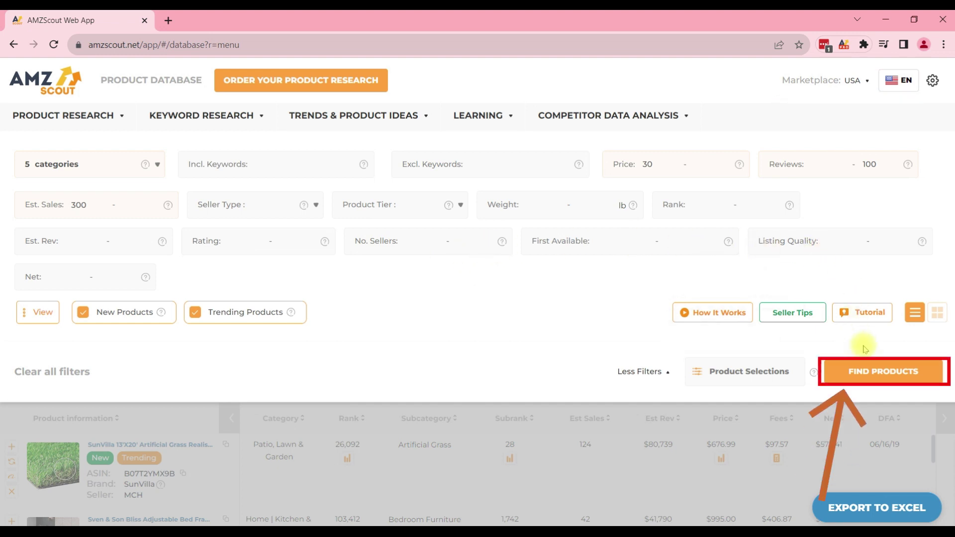
click(869, 367)
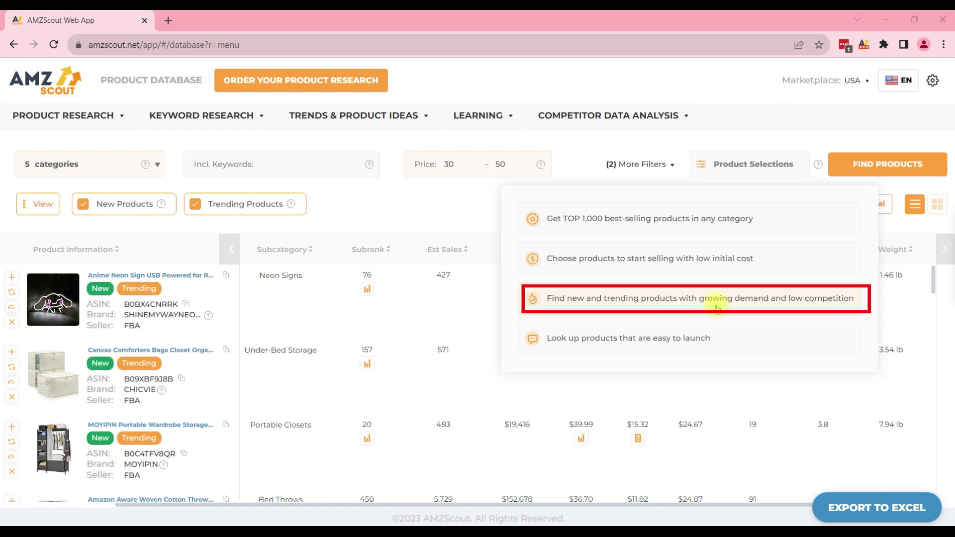
- Run the 'Find new and trending products' preset search, then view the tracked products
click(717, 305)
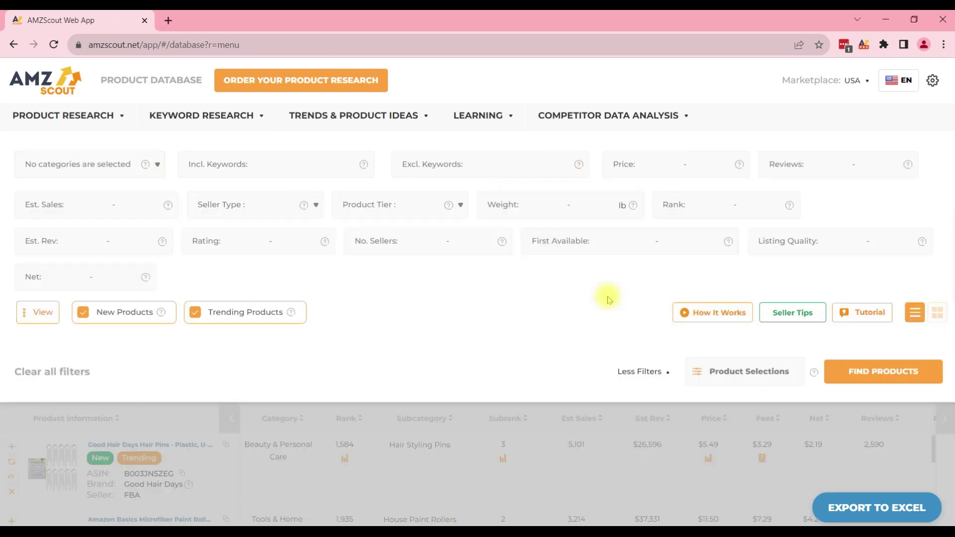
click(878, 373)
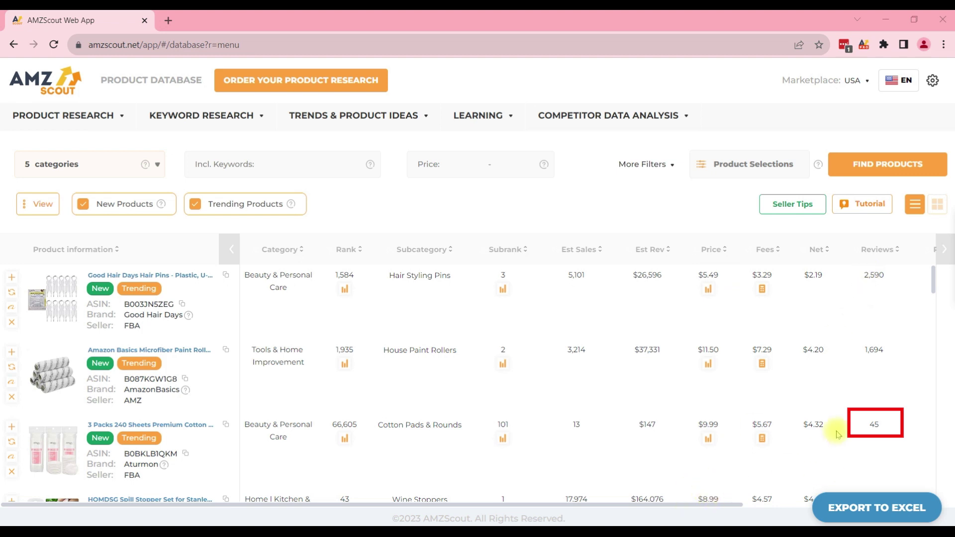
scroll(874, 427, down, 3)
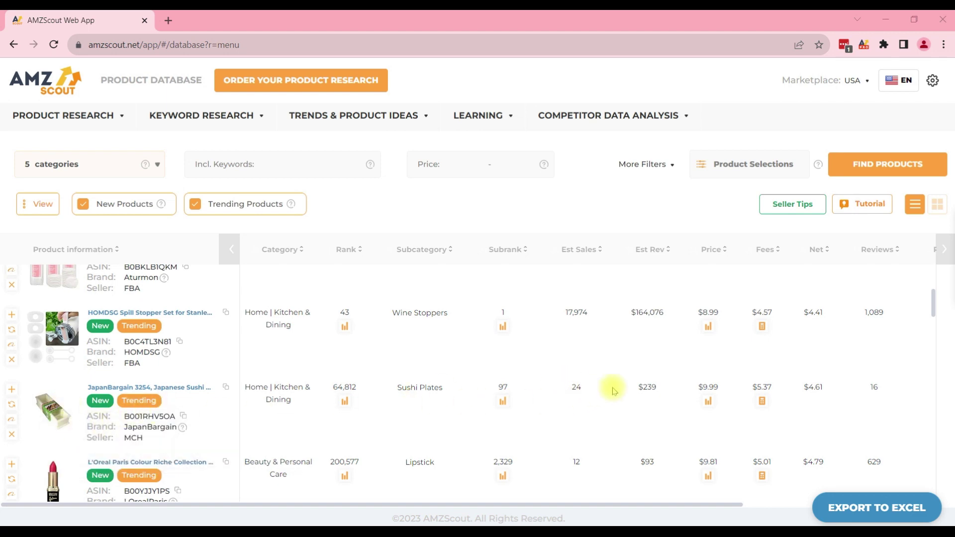
scroll(597, 394, down, 2)
scroll(597, 373, up, 5)
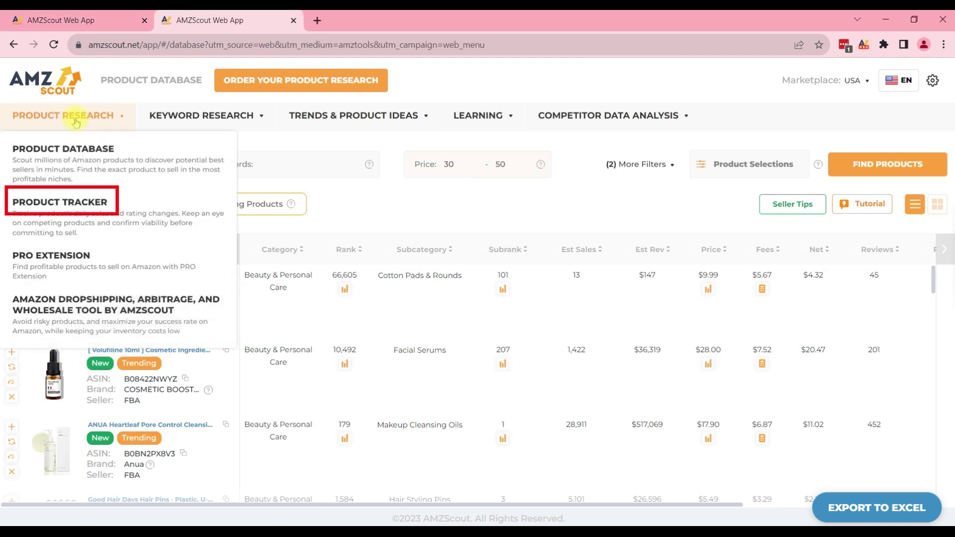
click(75, 229)
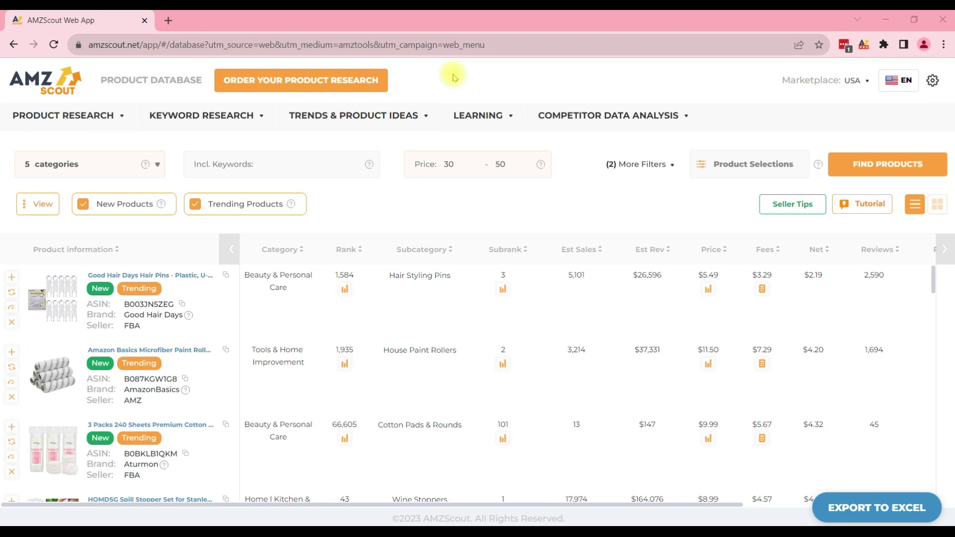
mouse_move(354, 116)
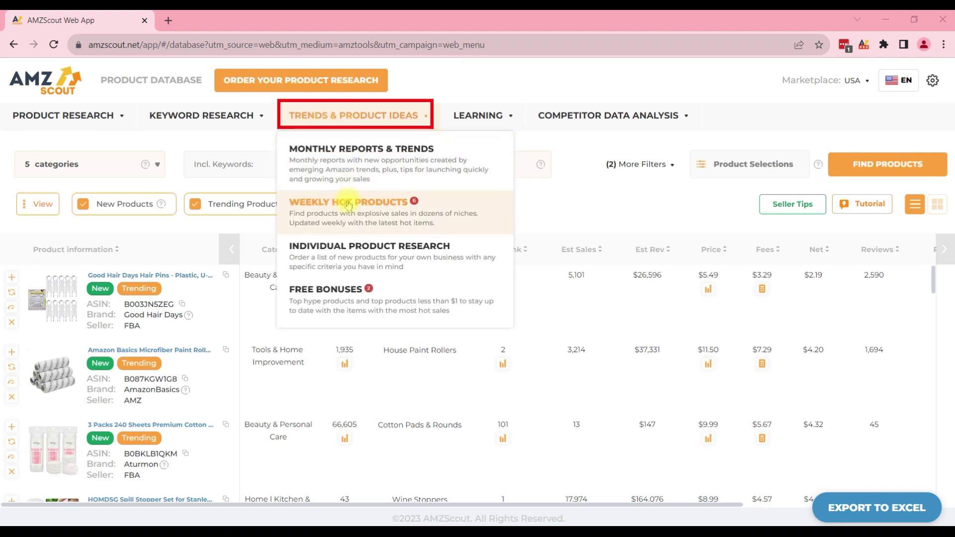
- Download Amazon Report #August 2023 from Monthly Reports & Trends
click(352, 166)
scroll(235, 296, down, 1)
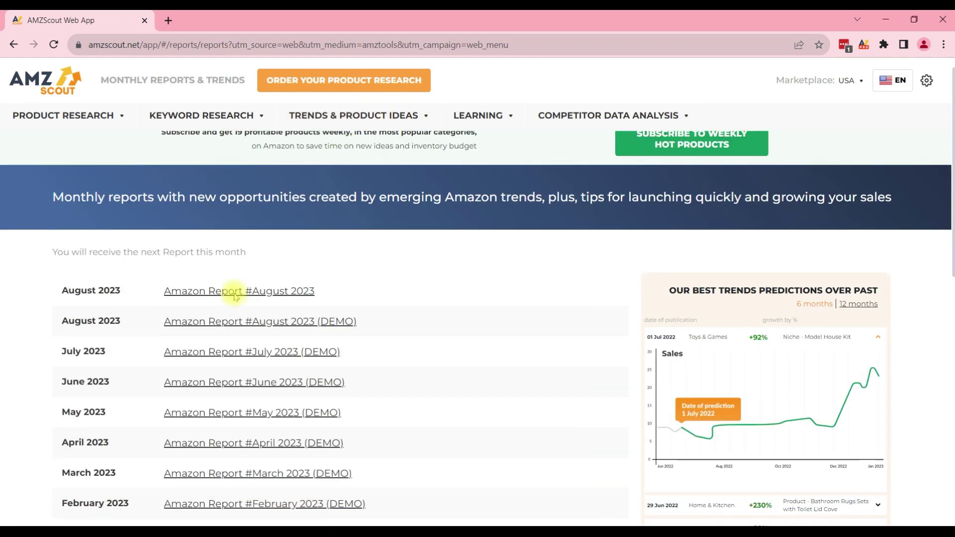
click(236, 296)
click(472, 330)
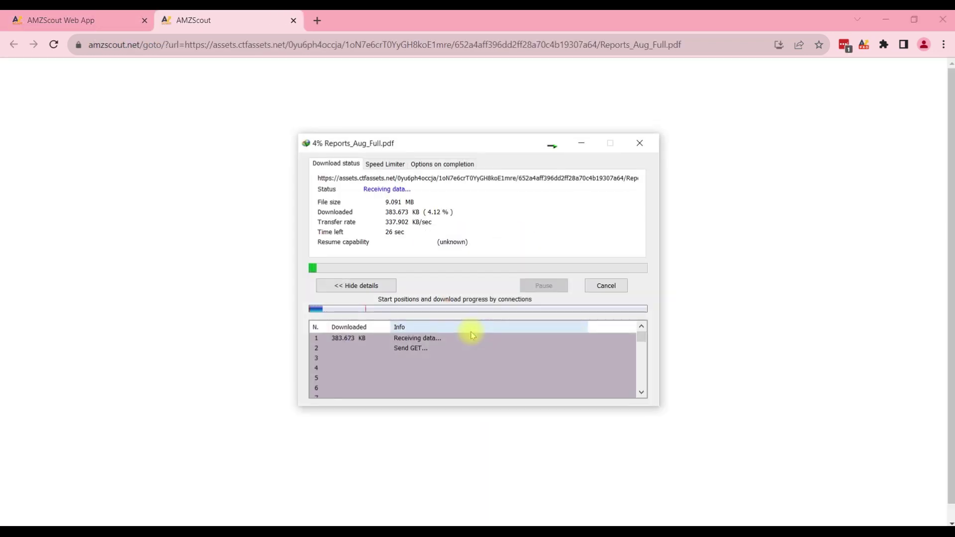
scroll(363, 309, down, 3)
scroll(363, 309, down, 4)
scroll(406, 317, down, 4)
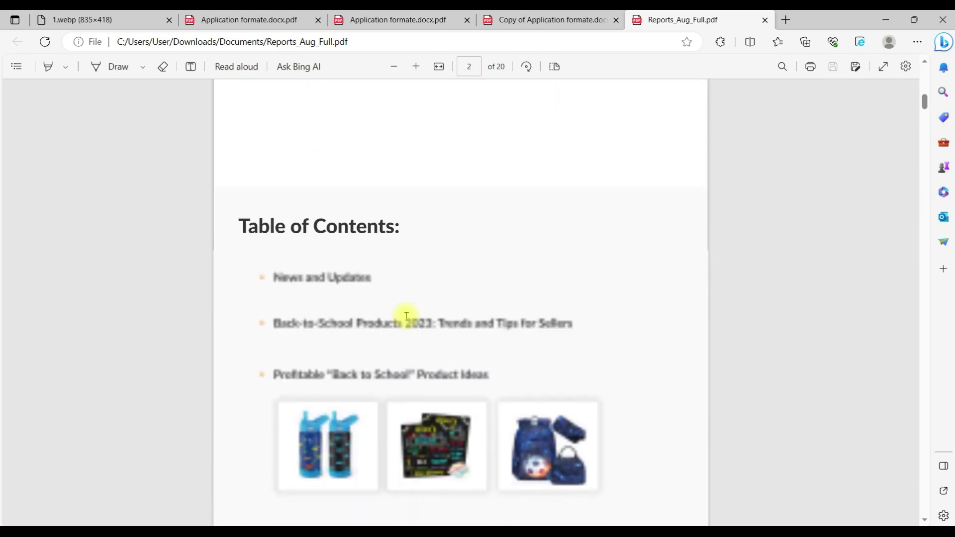
scroll(544, 411, down, 10)
scroll(544, 411, down, 2)
scroll(544, 416, down, 5)
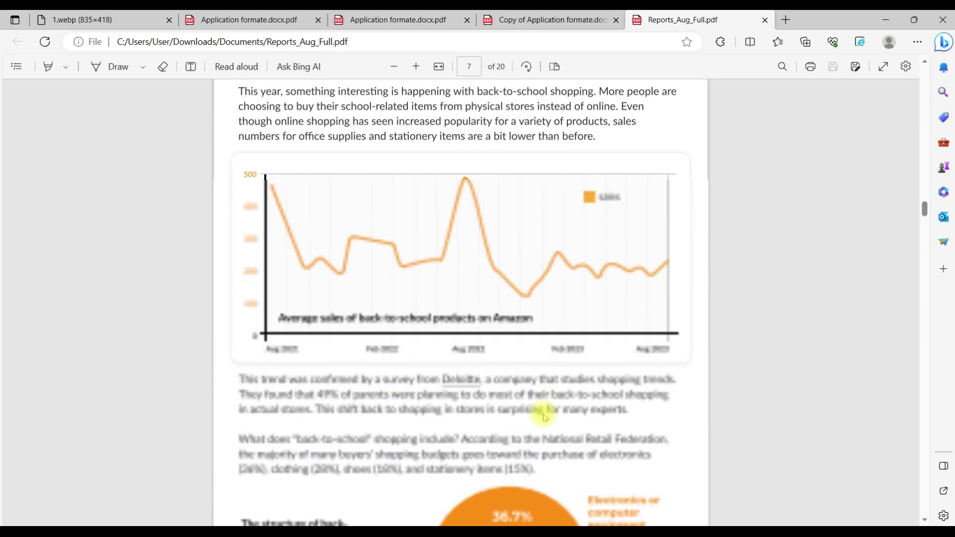
scroll(544, 416, down, 5)
scroll(544, 417, down, 6)
scroll(543, 418, down, 3)
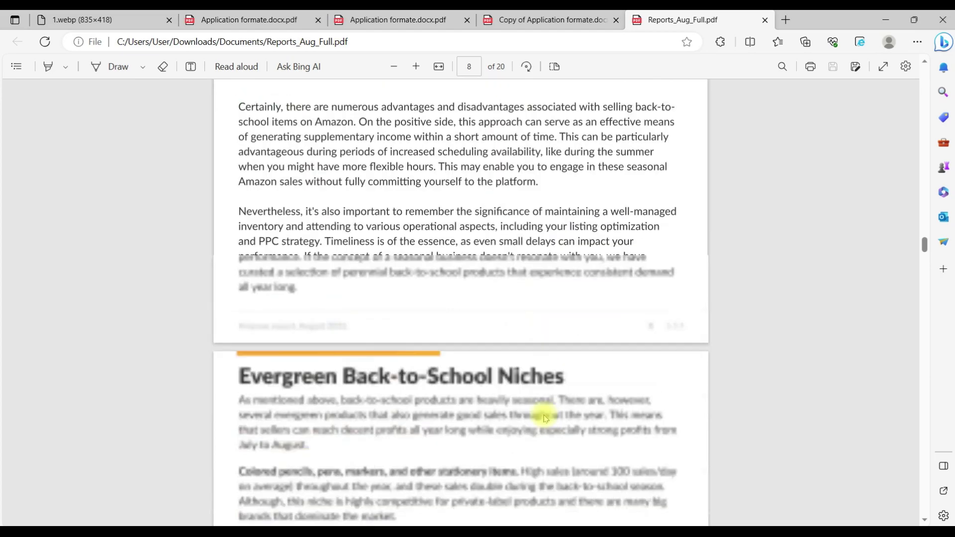
scroll(544, 418, down, 1)
scroll(544, 418, down, 5)
scroll(544, 420, down, 5)
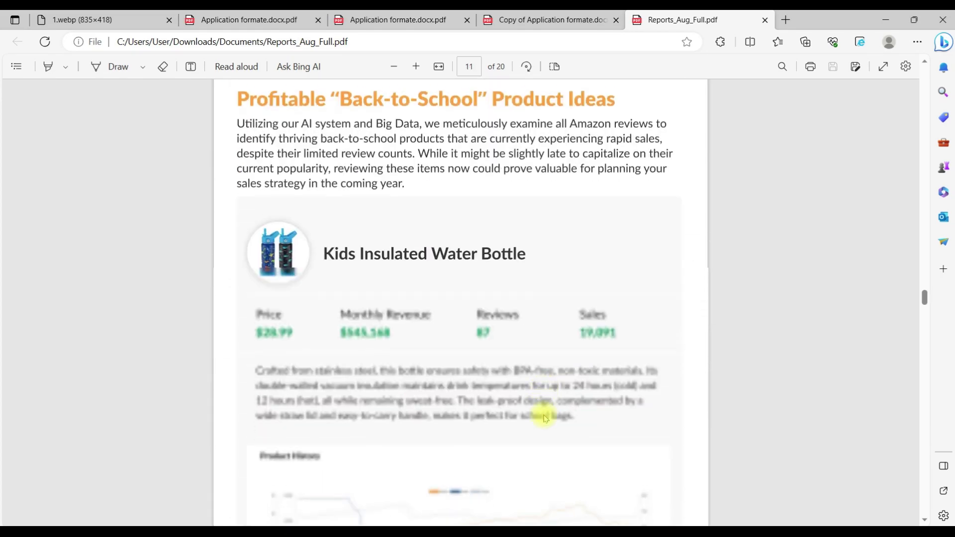
scroll(545, 417, down, 3)
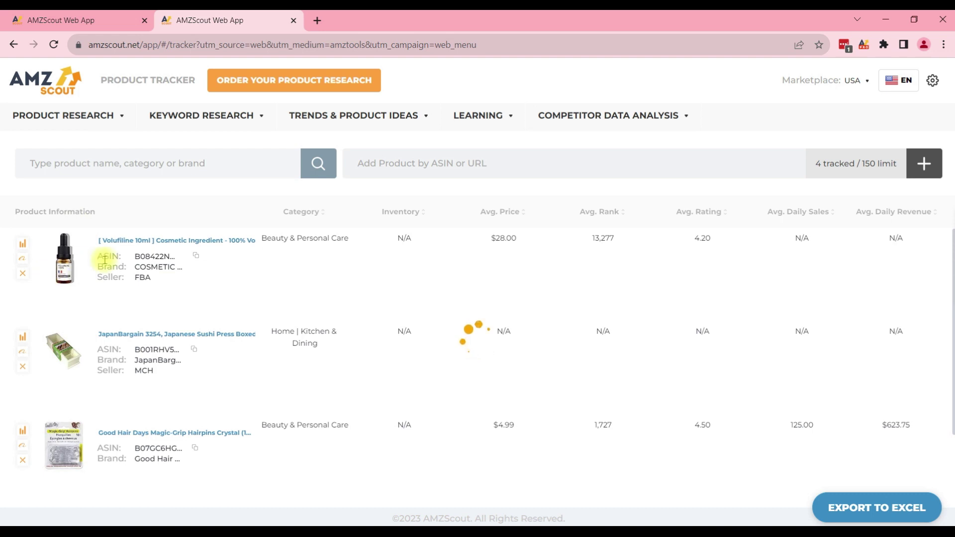
scroll(151, 255, down, 1)
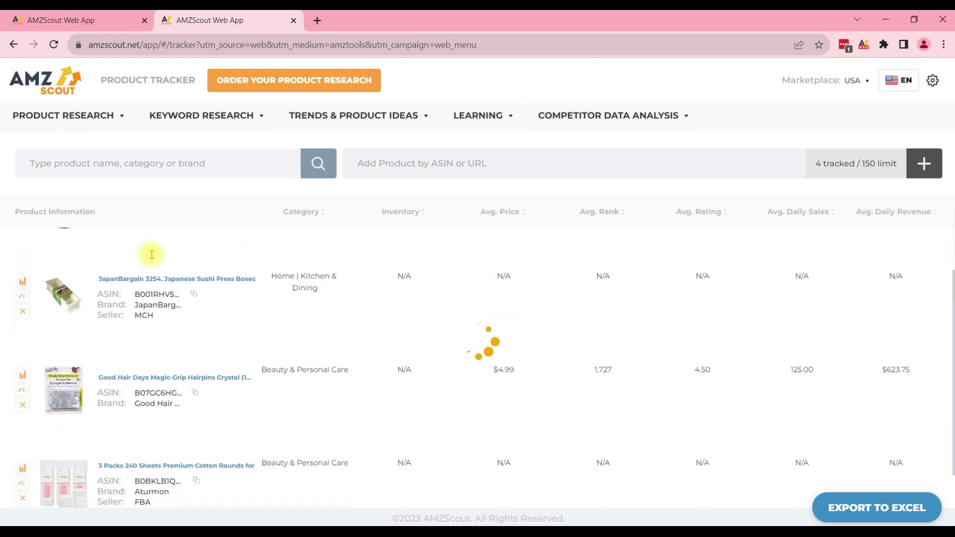
scroll(153, 258, down, 1)
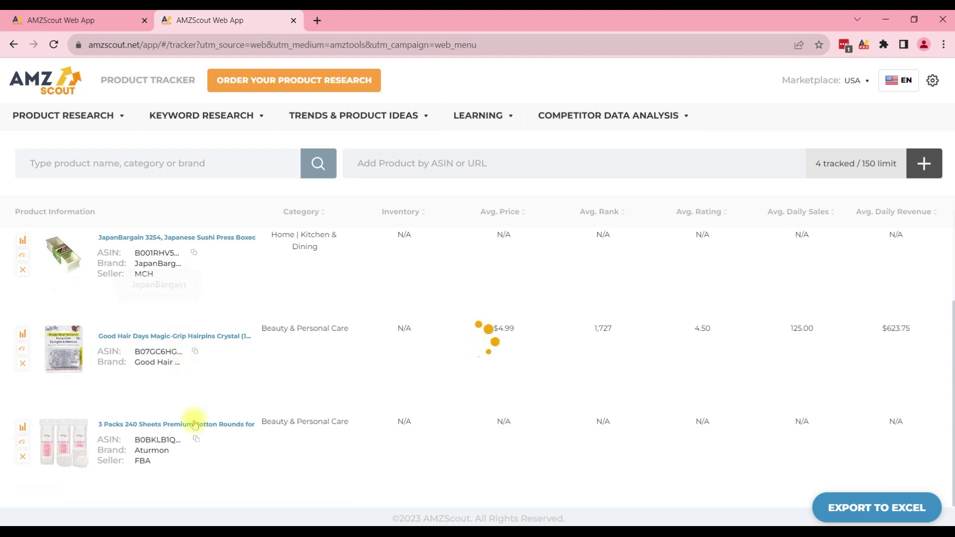
scroll(194, 429, up, 1)
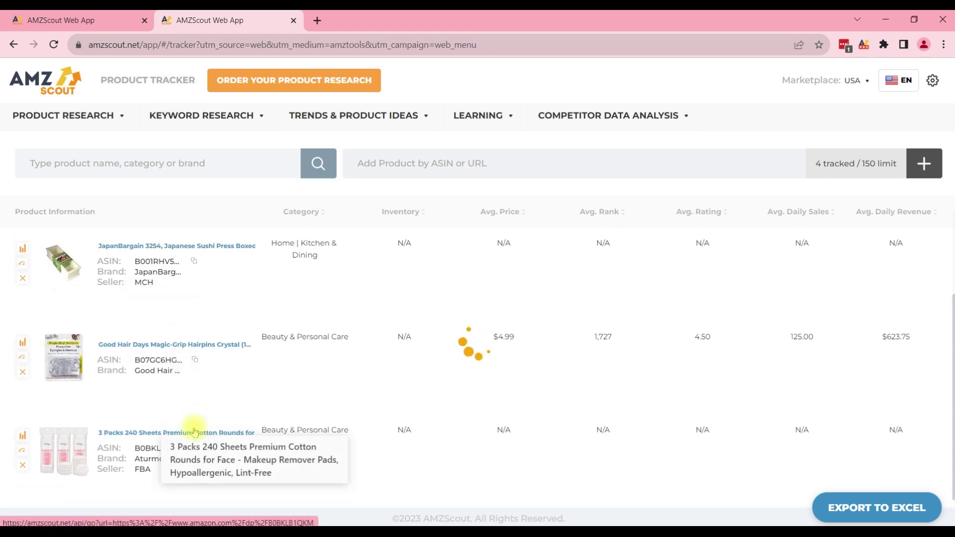
scroll(195, 431, up, 1)
scroll(194, 432, down, 1)
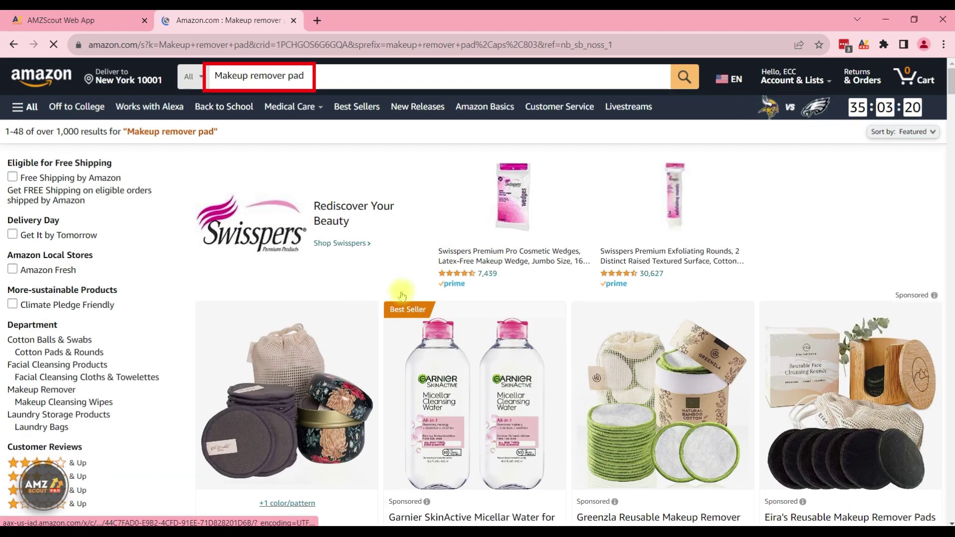
- Launch AMZScout PRO over the Makeup remover pad results and view its sales trend chart
click(884, 45)
click(865, 47)
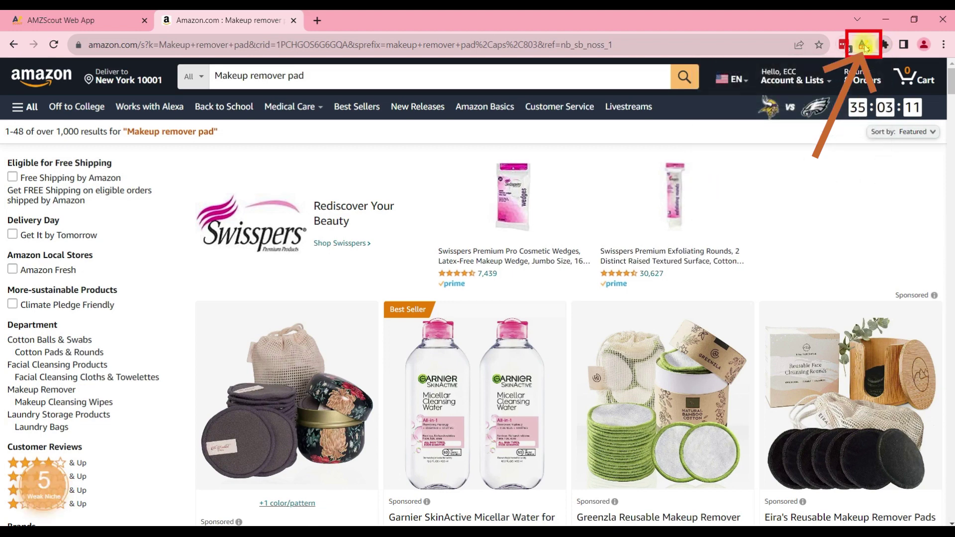
click(865, 46)
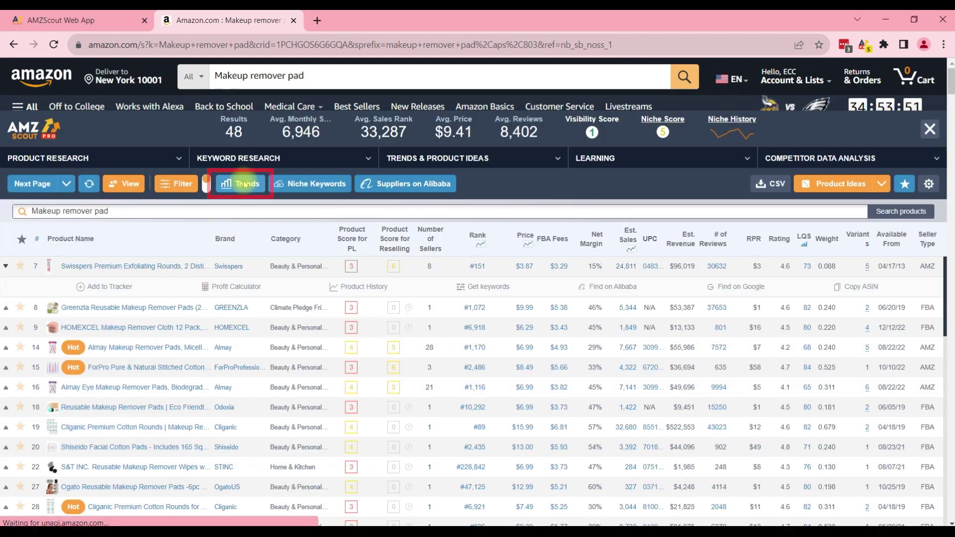
click(244, 183)
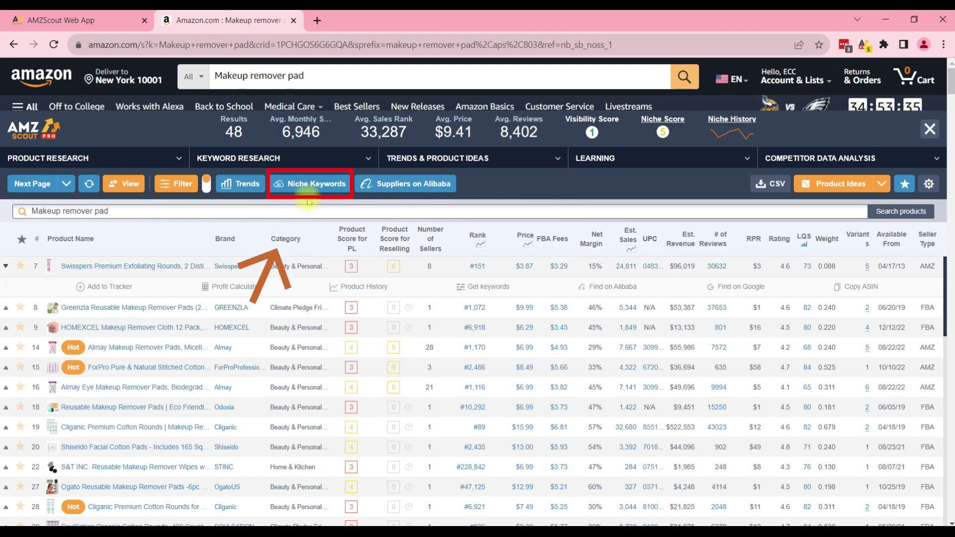
click(311, 192)
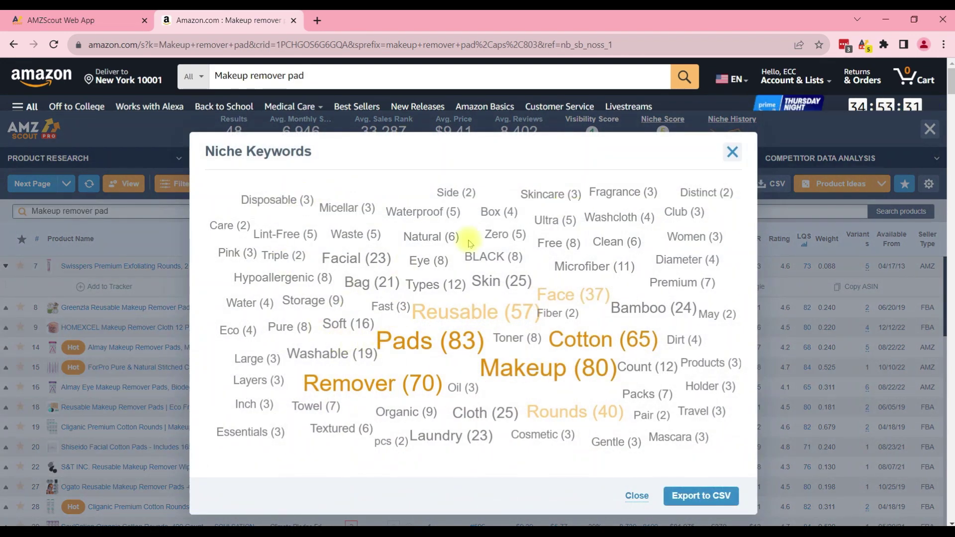
click(692, 495)
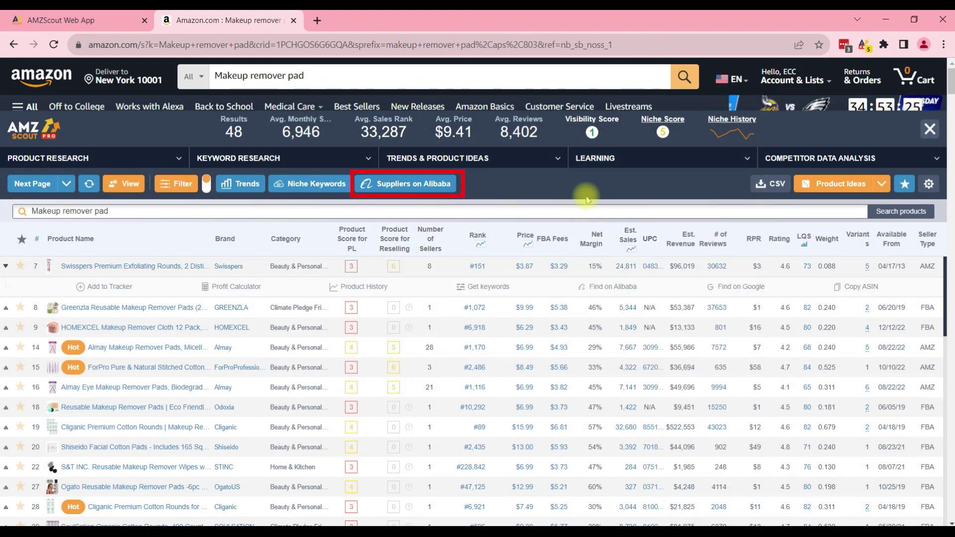
click(401, 187)
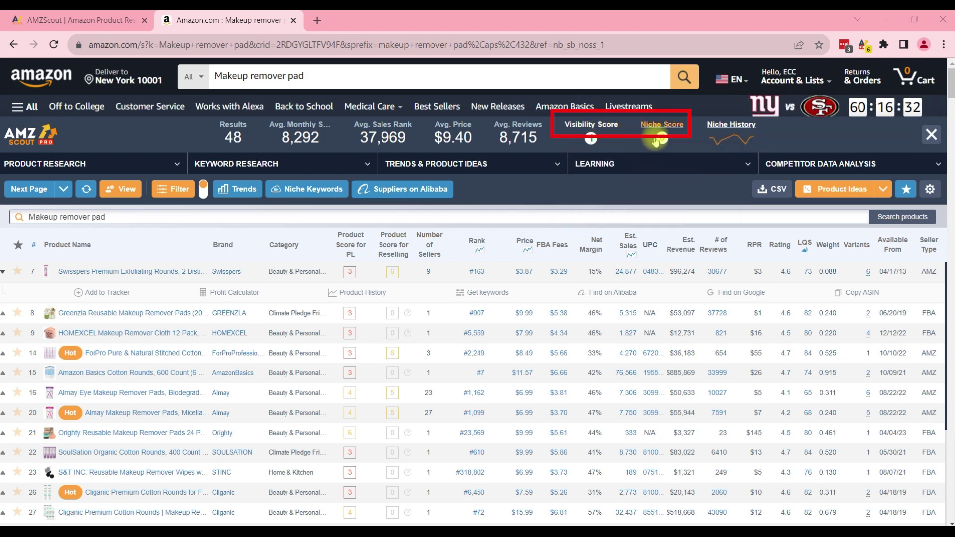
click(661, 134)
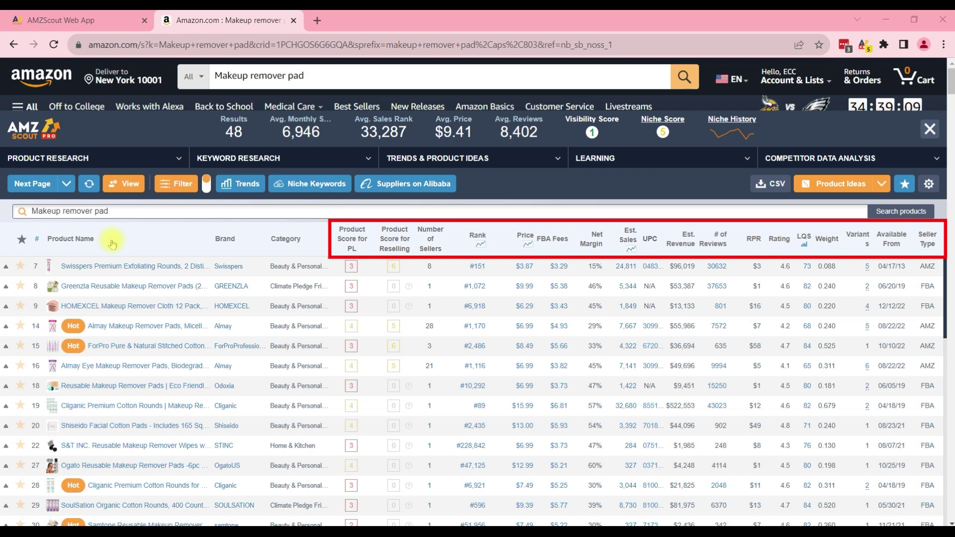
- Expand the Swisspers exfoliating rounds row and open its Profit Calculator
click(133, 274)
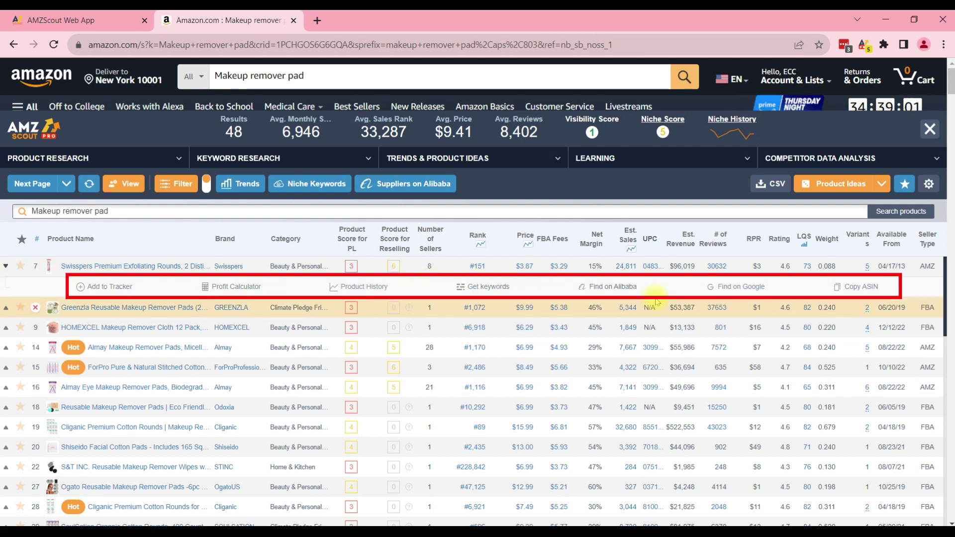
click(232, 286)
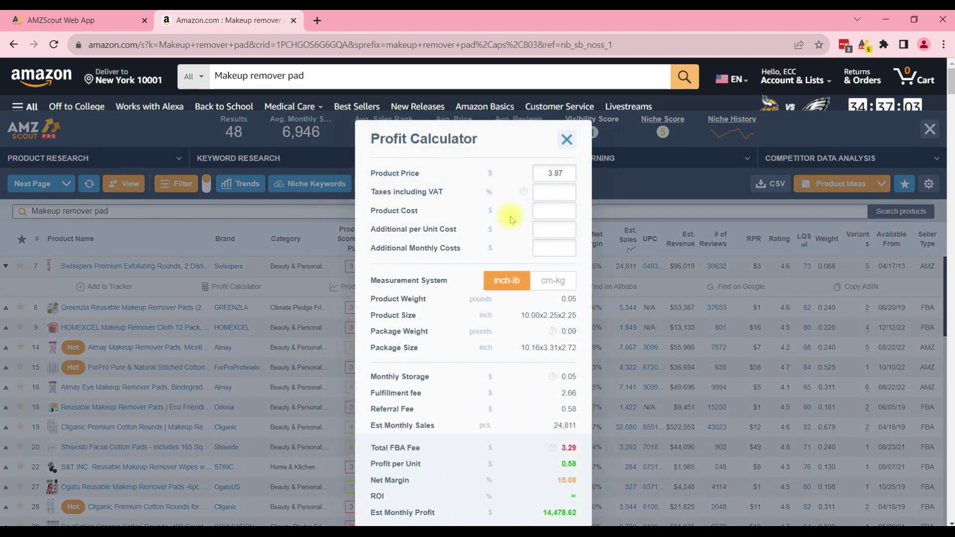